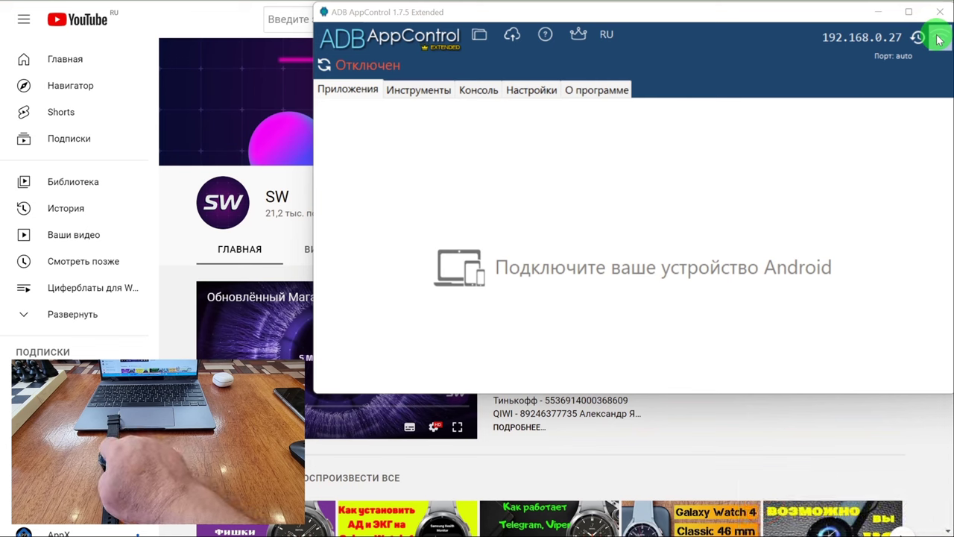
# Connect to the watch wirelessly at 192.168.0.27 with the port left on auto
pyautogui.click(940, 38)
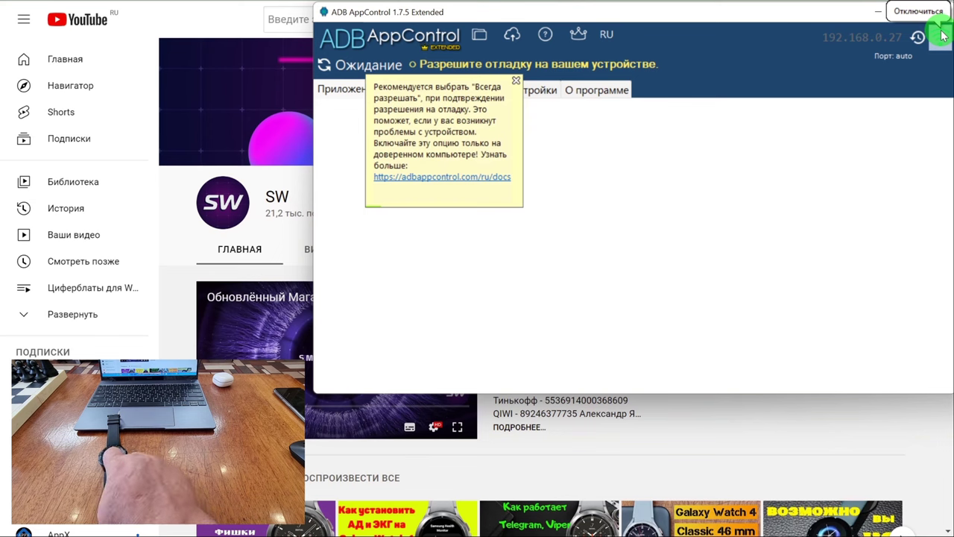
pyautogui.click(941, 36)
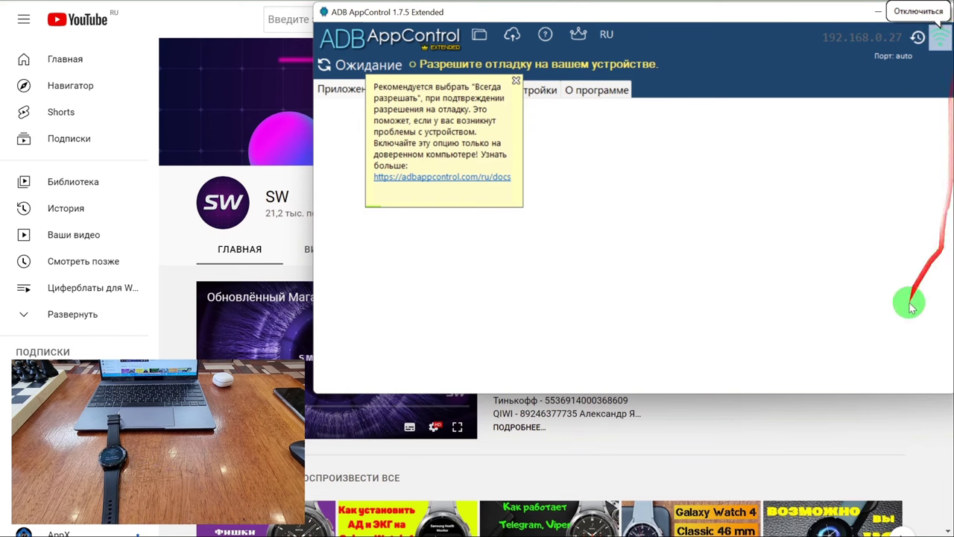
# Quit iVCam and the other unneeded background program running in the system tray
pyautogui.click(738, 535)
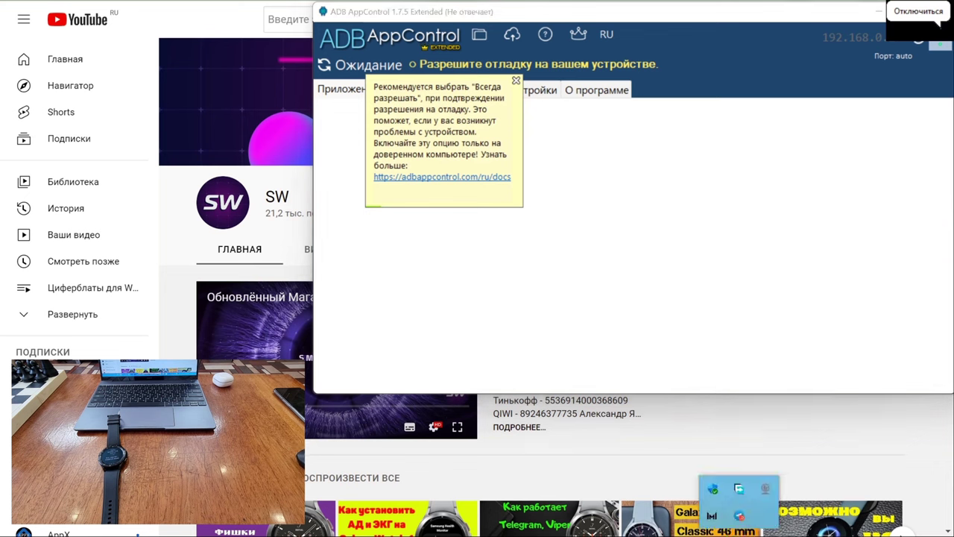
pyautogui.rightClick(734, 517)
pyautogui.click(762, 494)
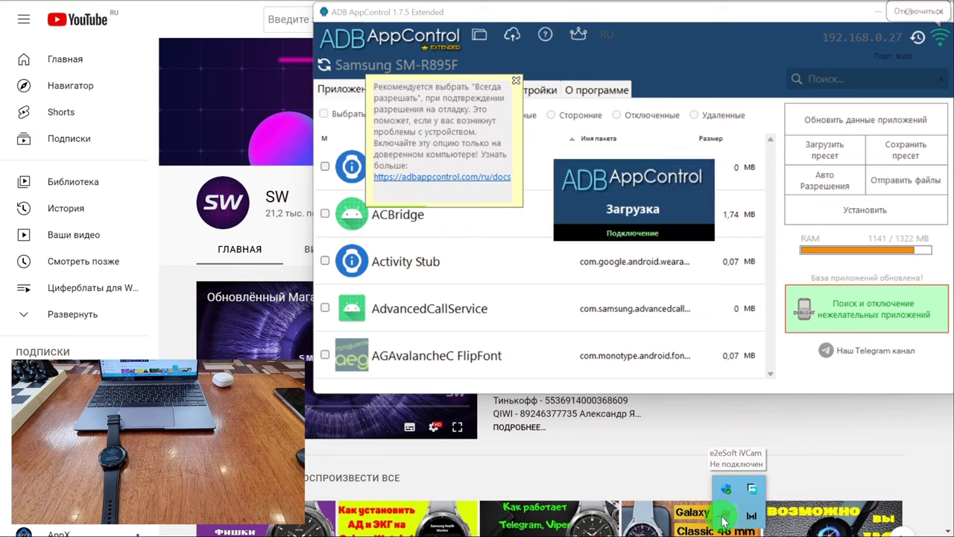
pyautogui.rightClick(724, 515)
pyautogui.click(746, 508)
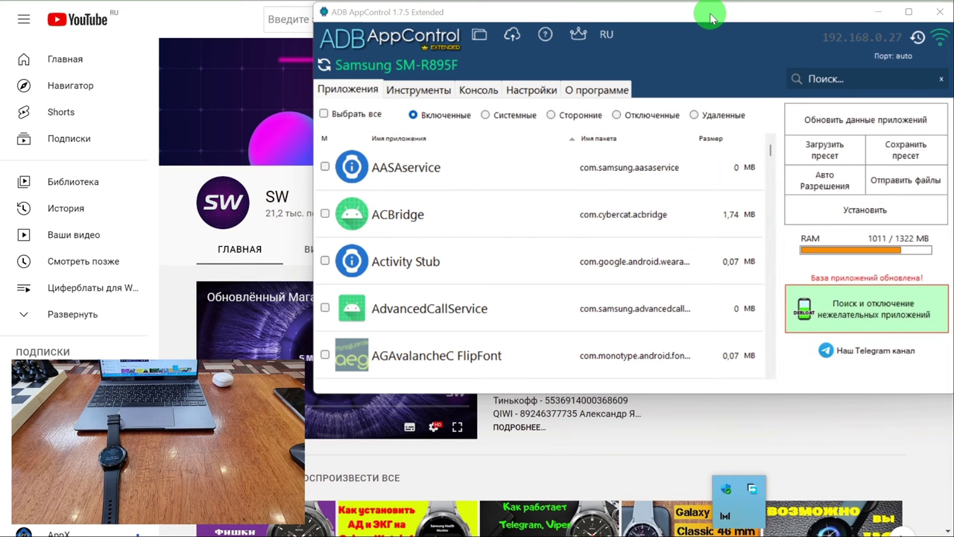
# Filter the watch's app list to third-party apps and mark Analog1, GSam Battery Monitor, SW_Alexander and Spotify Lite
pyautogui.click(551, 116)
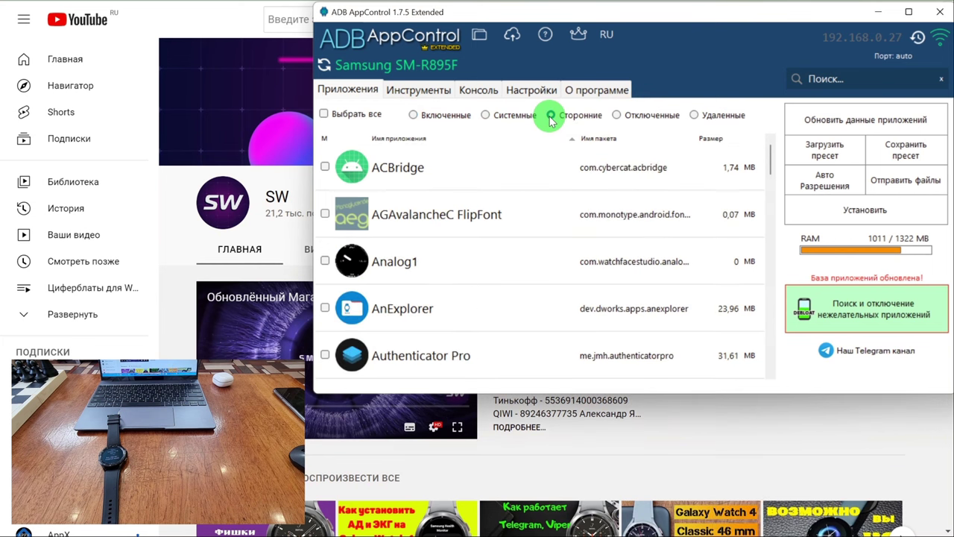
pyautogui.press('super+Home')
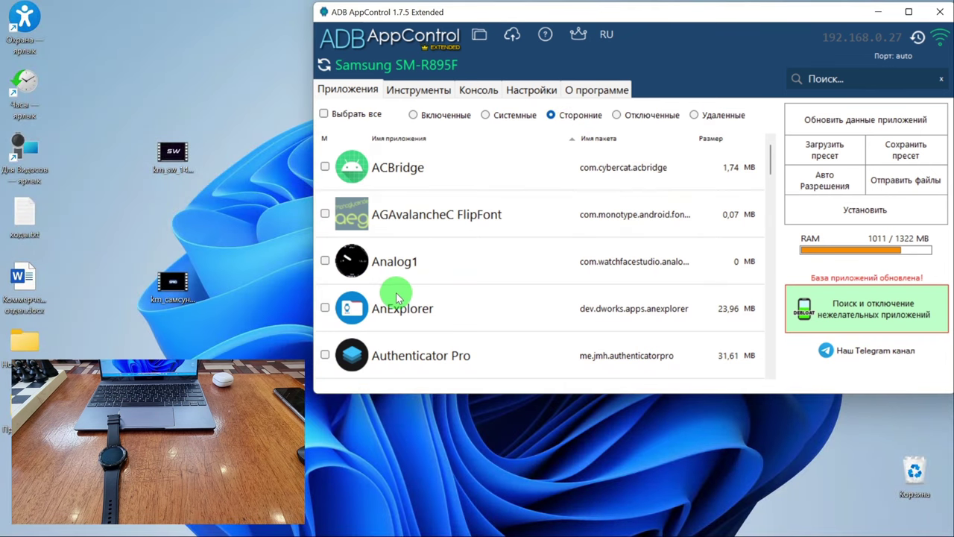
pyautogui.click(325, 260)
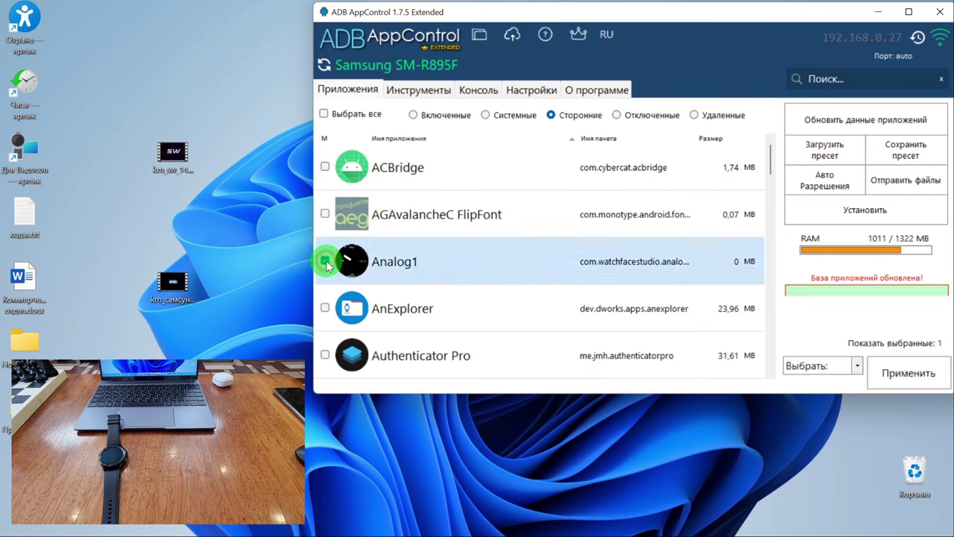
pyautogui.scroll(-6, 490, 289)
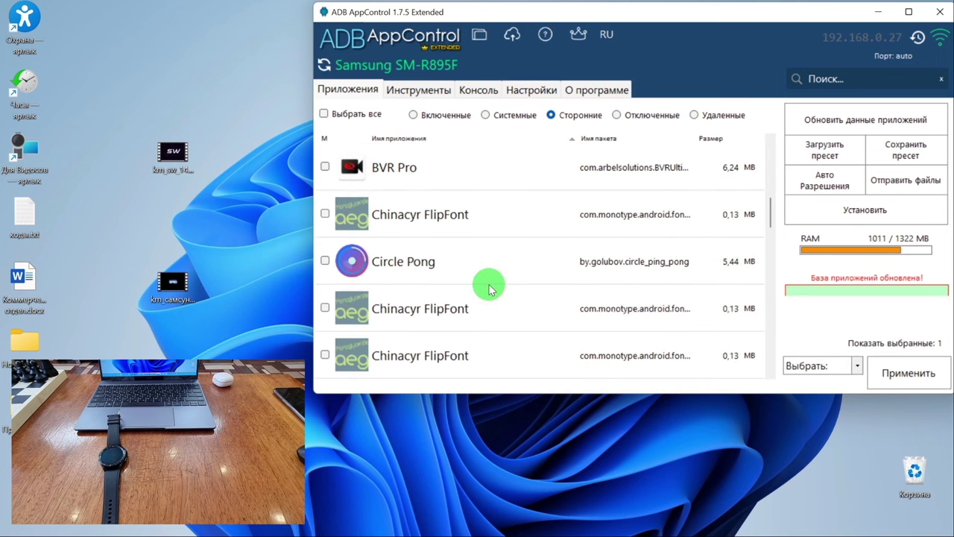
pyautogui.scroll(-3, 490, 289)
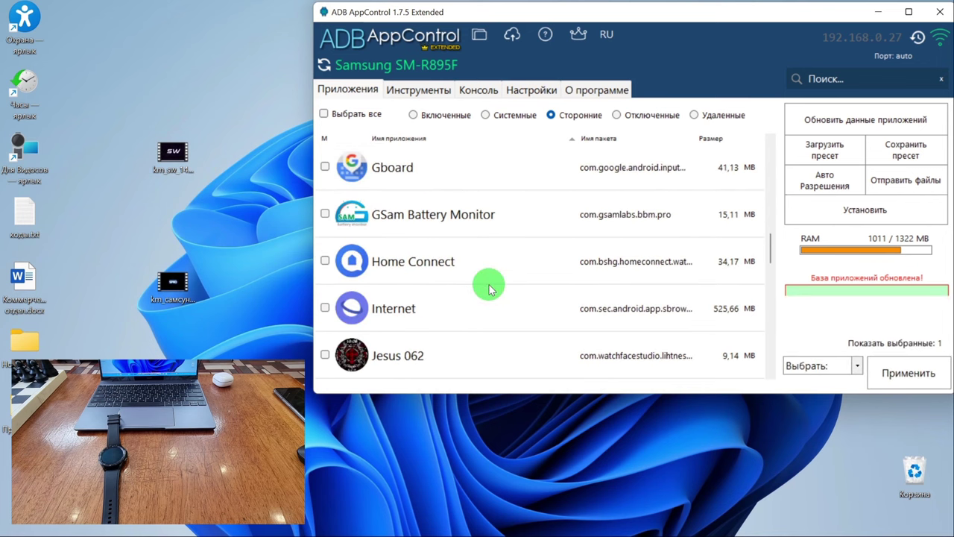
pyautogui.click(324, 214)
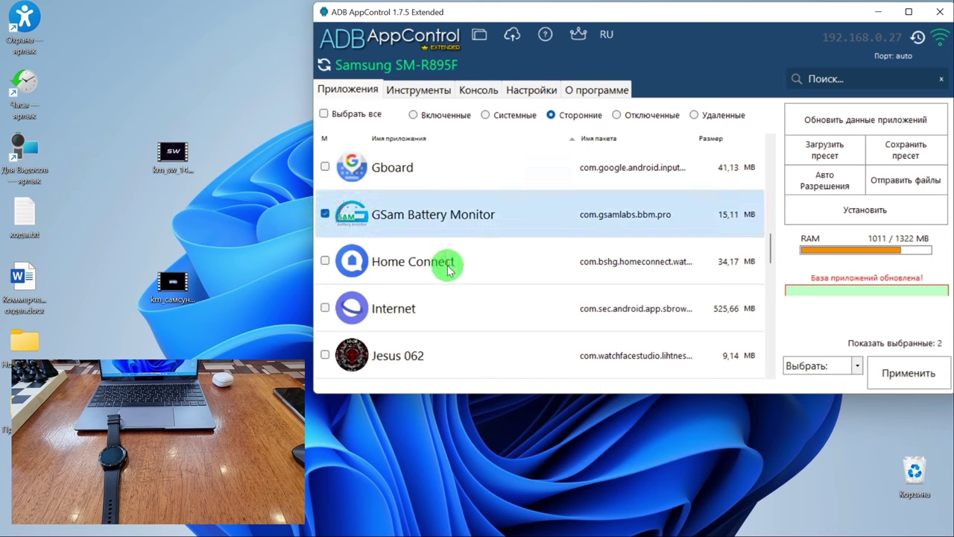
pyautogui.scroll(-6, 447, 265)
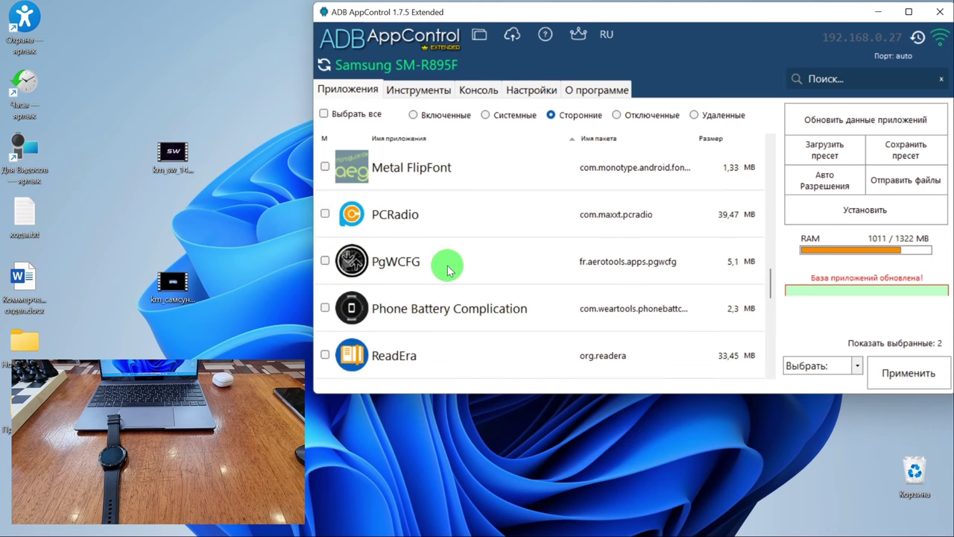
pyautogui.scroll(-5, 449, 270)
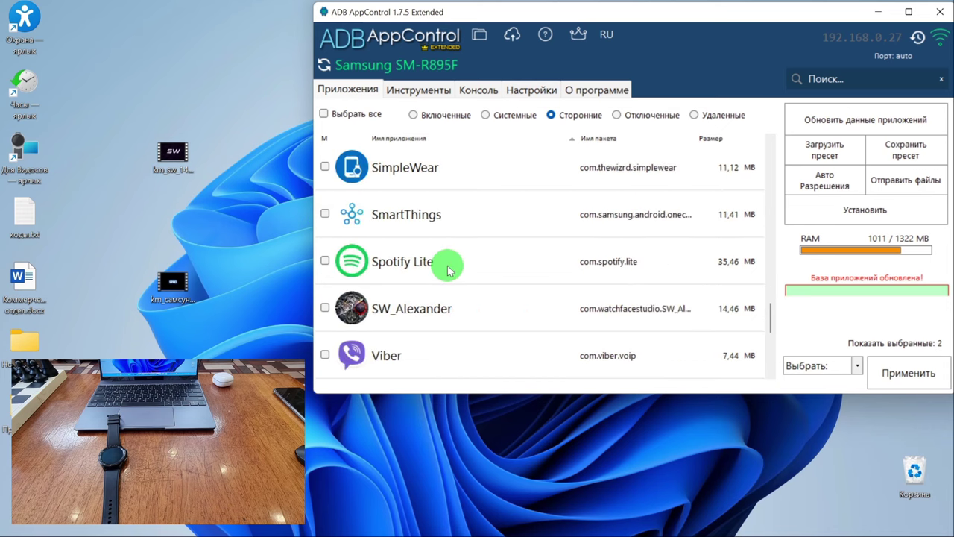
pyautogui.click(324, 308)
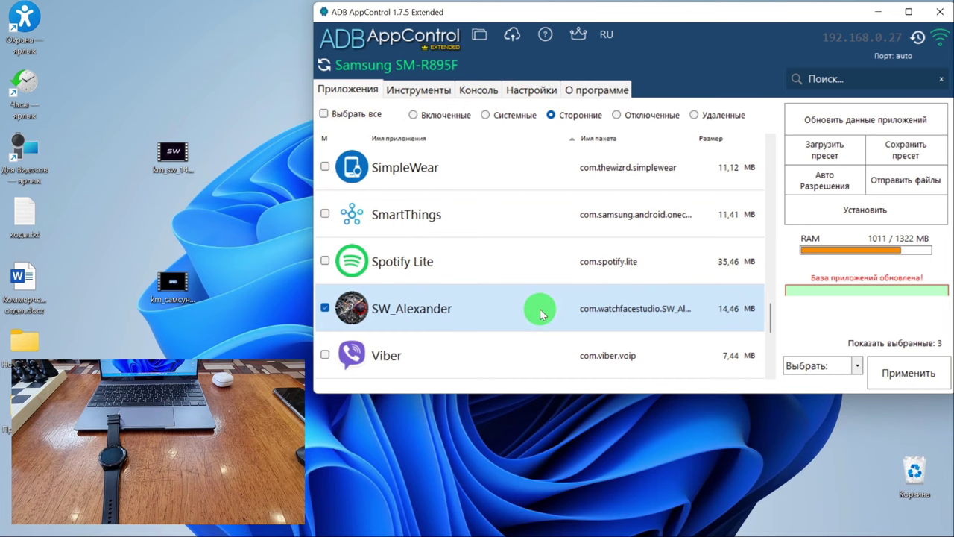
pyautogui.click(325, 260)
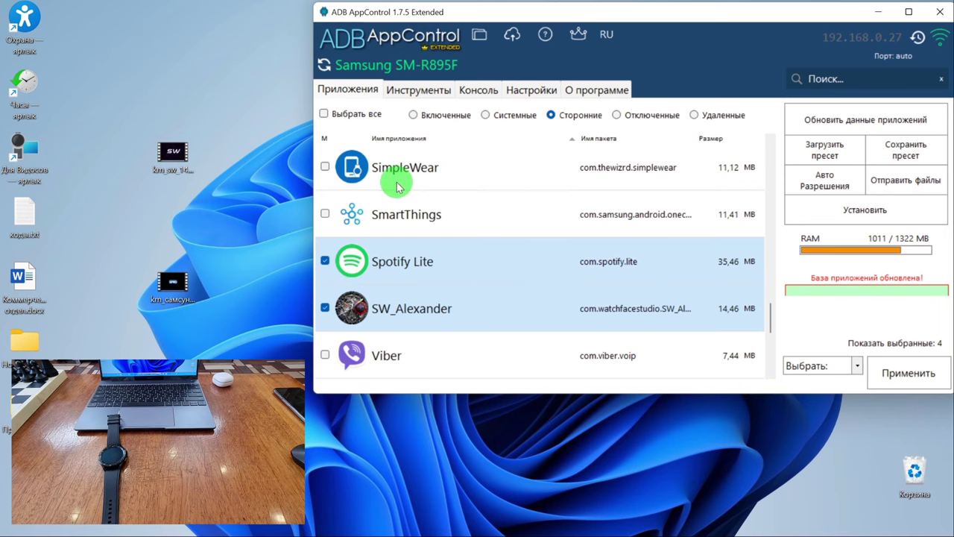
# Save the marked apps to the computer with the Сохранить action and dismiss the completion message
pyautogui.click(855, 370)
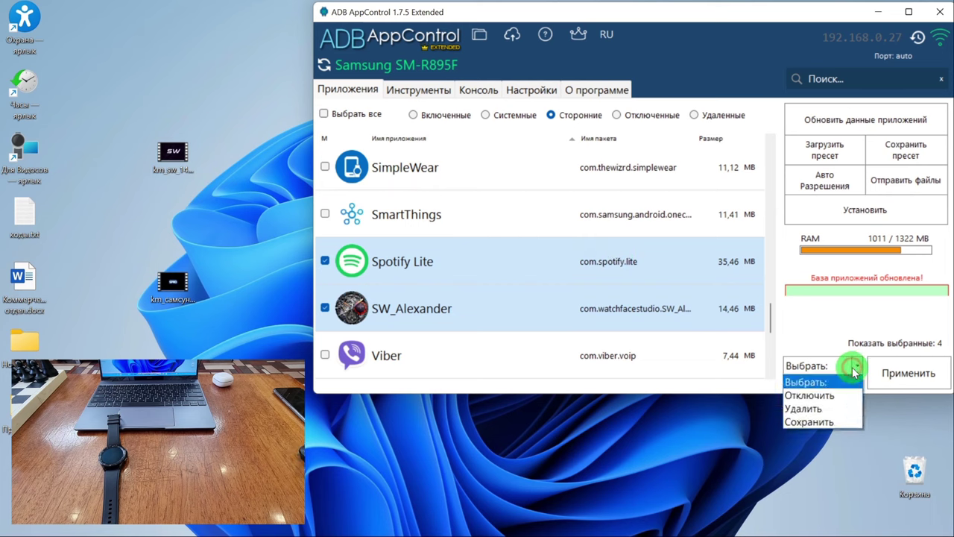
pyautogui.click(824, 422)
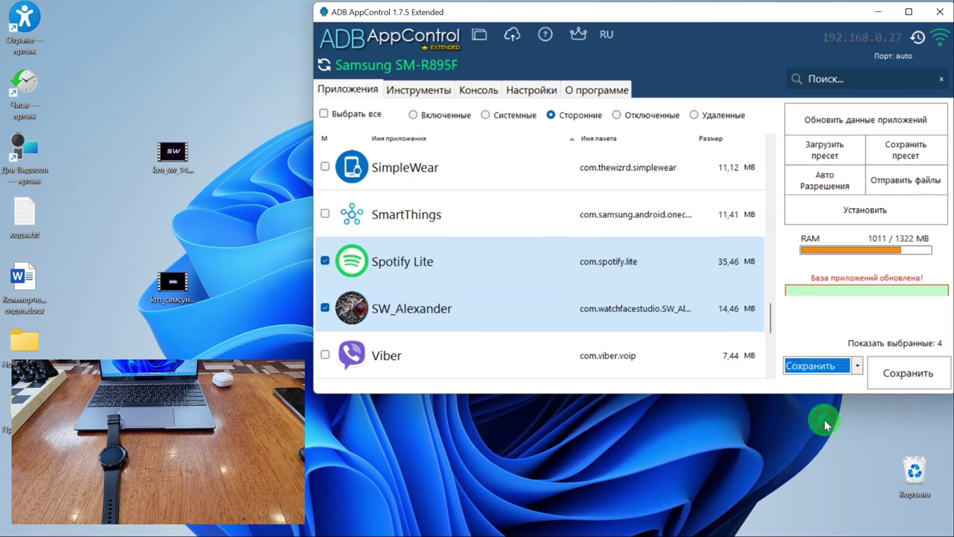
pyautogui.click(908, 374)
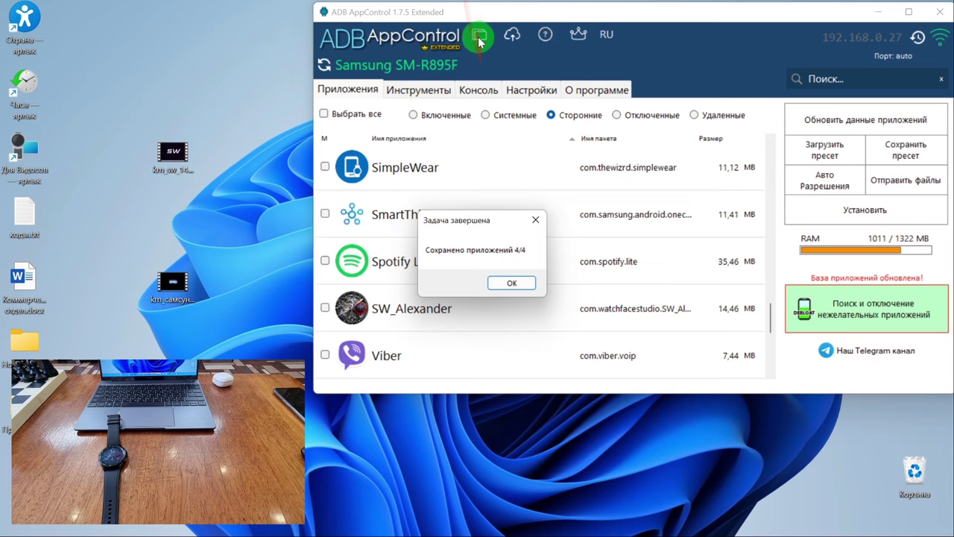
pyautogui.click(511, 286)
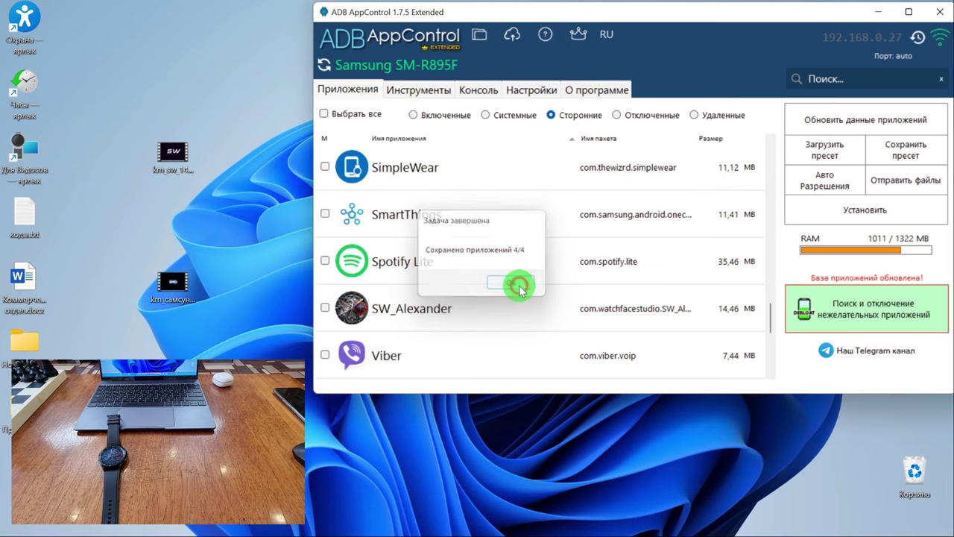
# Open the program's folder and view the saved app files in downloads > samsung SM-R895F
pyautogui.click(481, 34)
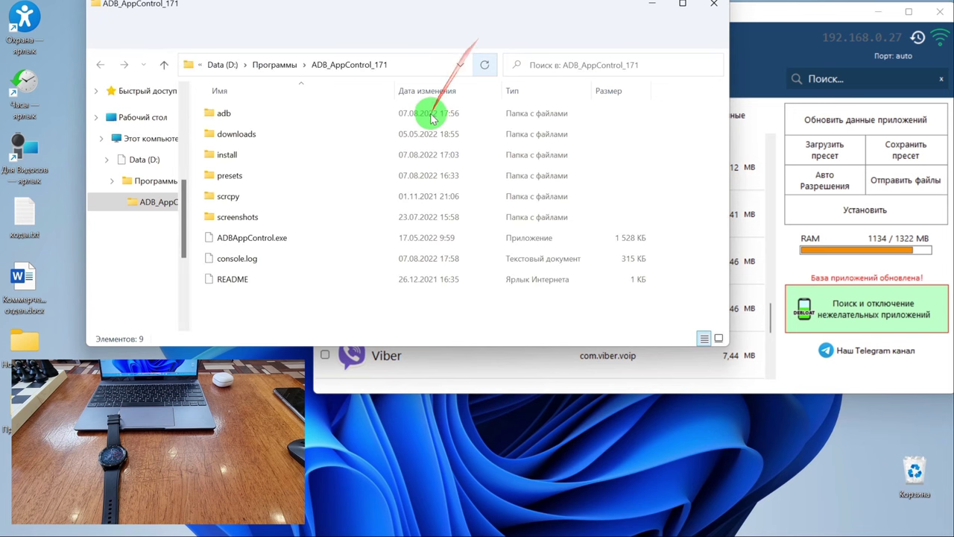
pyautogui.doubleClick(252, 134)
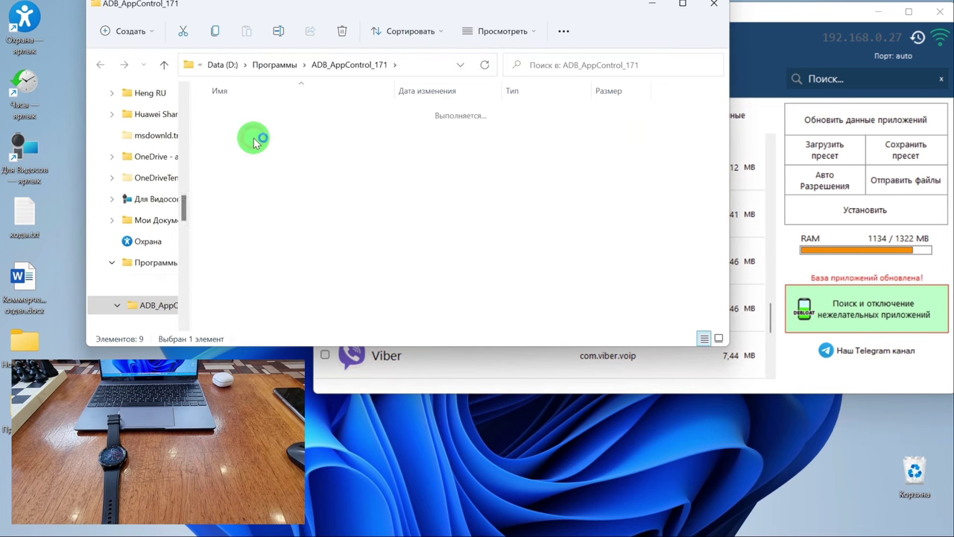
pyautogui.doubleClick(299, 156)
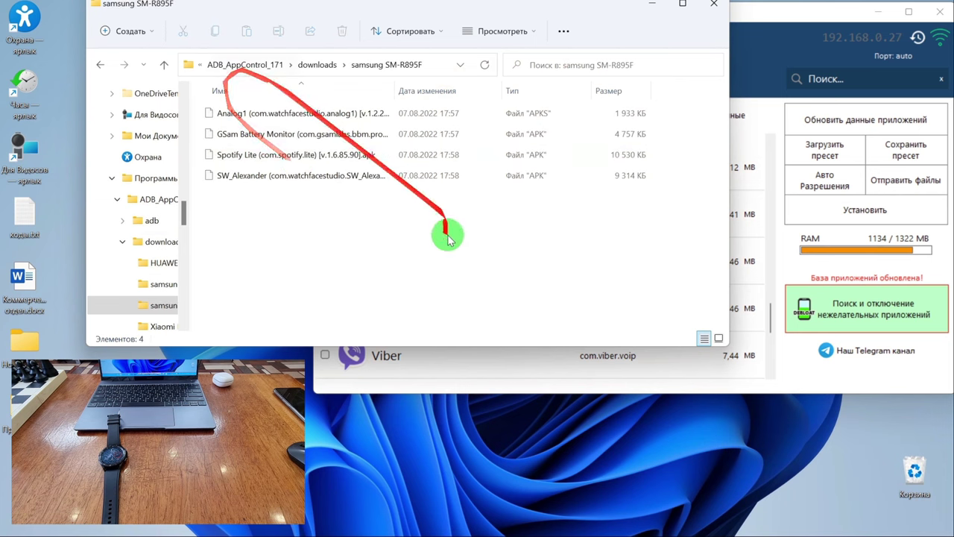
# Review the other device folders in downloads, check the contents of ZTE ZTE Blade L8RU, and close the file window
pyautogui.click(165, 65)
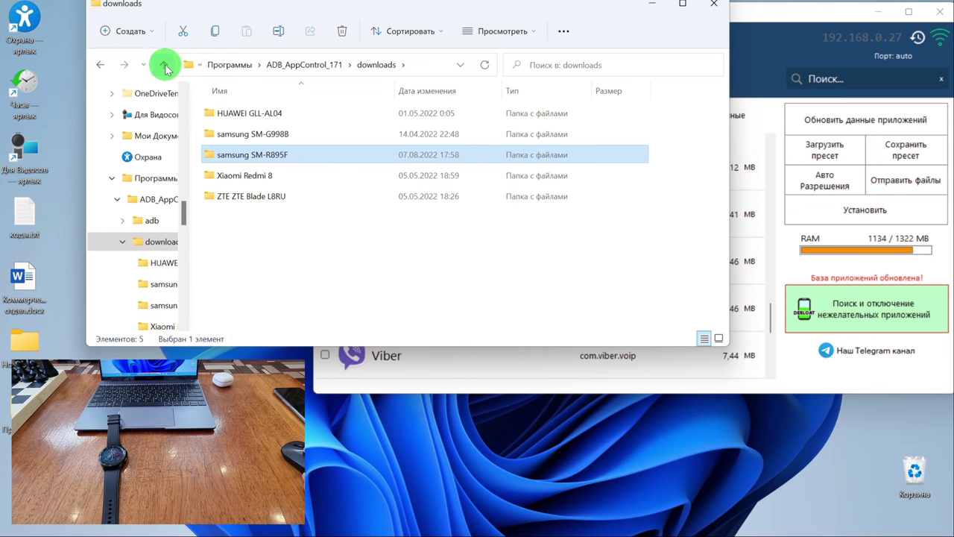
pyautogui.click(165, 65)
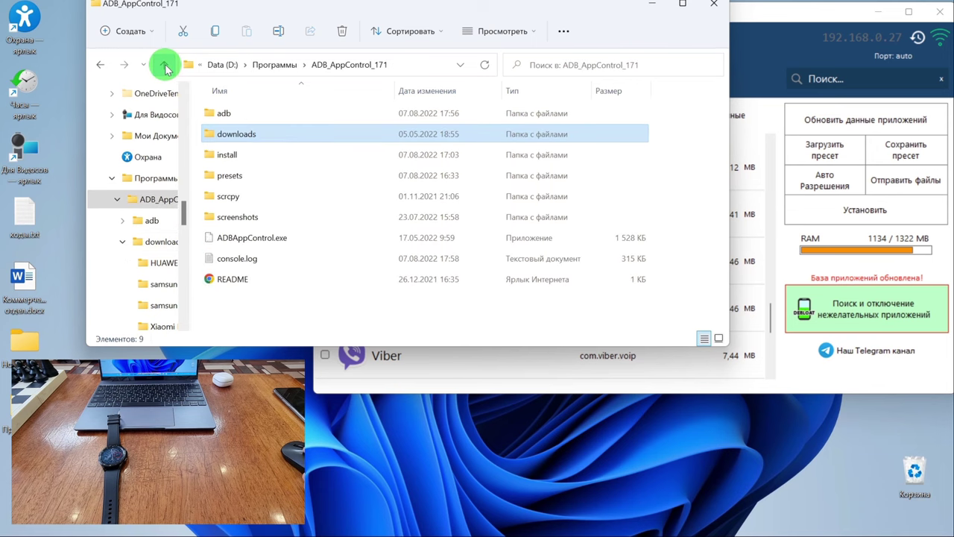
pyautogui.doubleClick(270, 132)
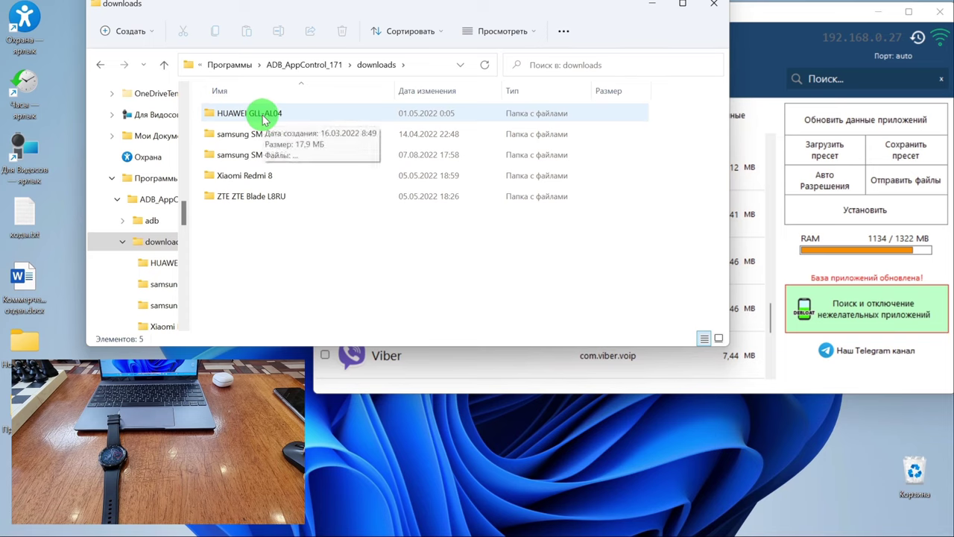
pyautogui.click(276, 137)
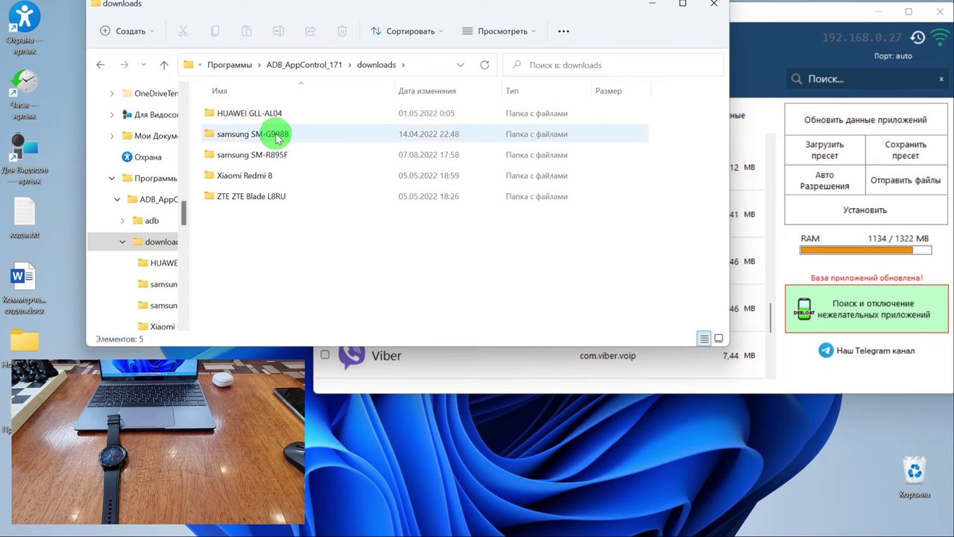
pyautogui.click(280, 192)
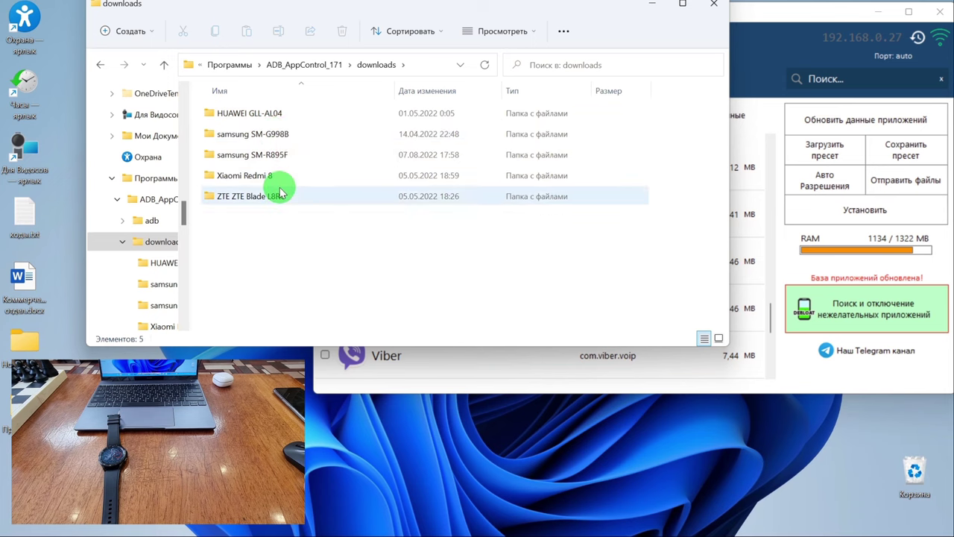
pyautogui.click(273, 179)
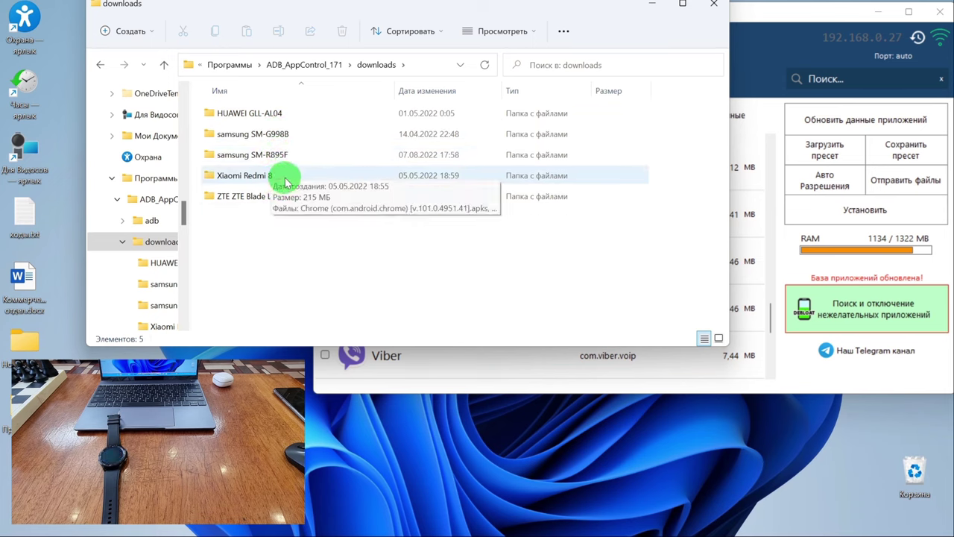
pyautogui.moveTo(426, 178); pyautogui.dragTo(182, 185)
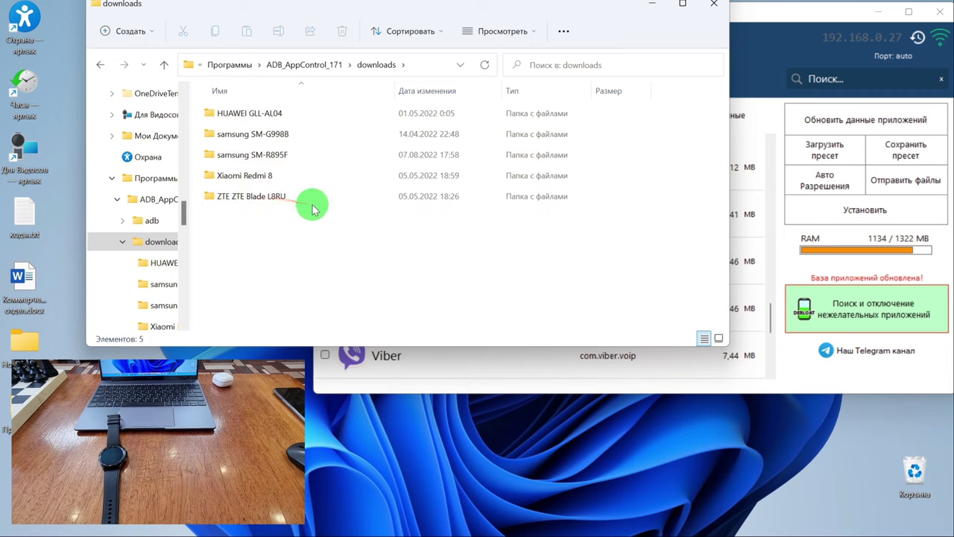
pyautogui.click(266, 200)
pyautogui.doubleClick(266, 199)
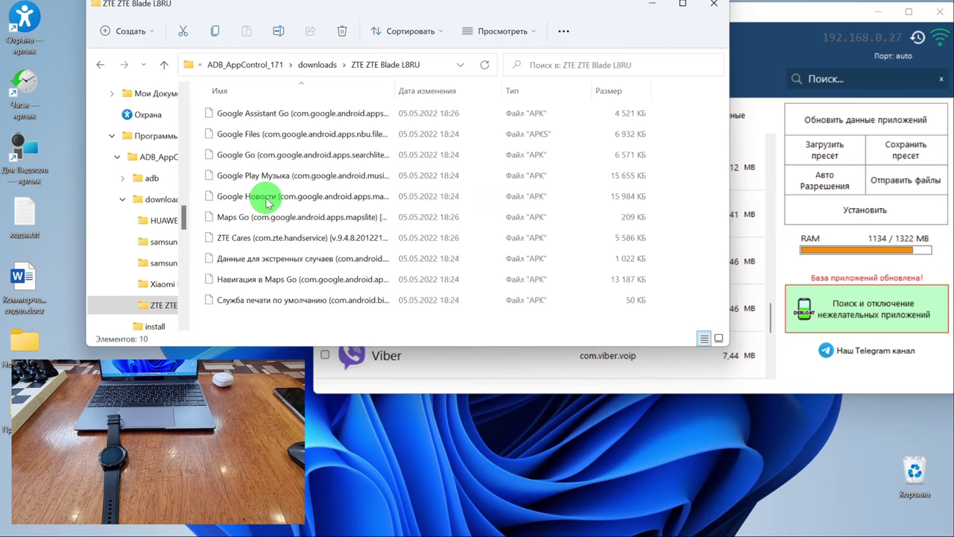
pyautogui.click(711, 7)
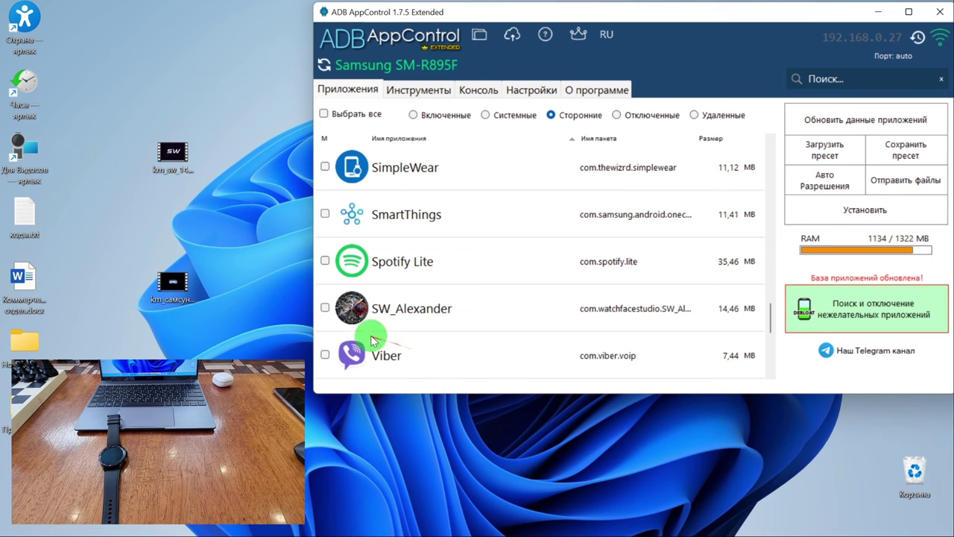
# Mark Spotify Lite, SW_Alexander, GSam Battery Monitor and Analog1 in the third-party app list
pyautogui.click(325, 260)
pyautogui.click(324, 307)
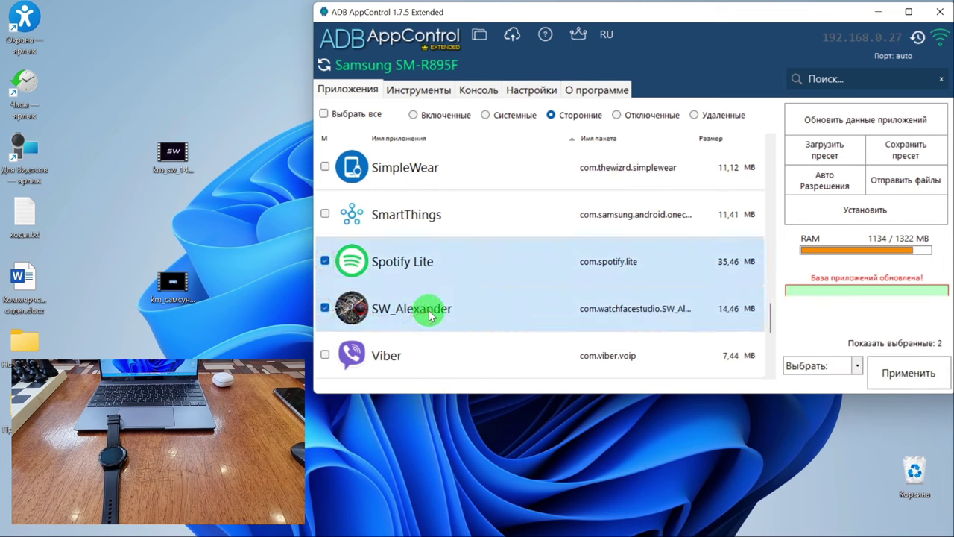
pyautogui.scroll(1, 431, 317)
pyautogui.scroll(3, 431, 313)
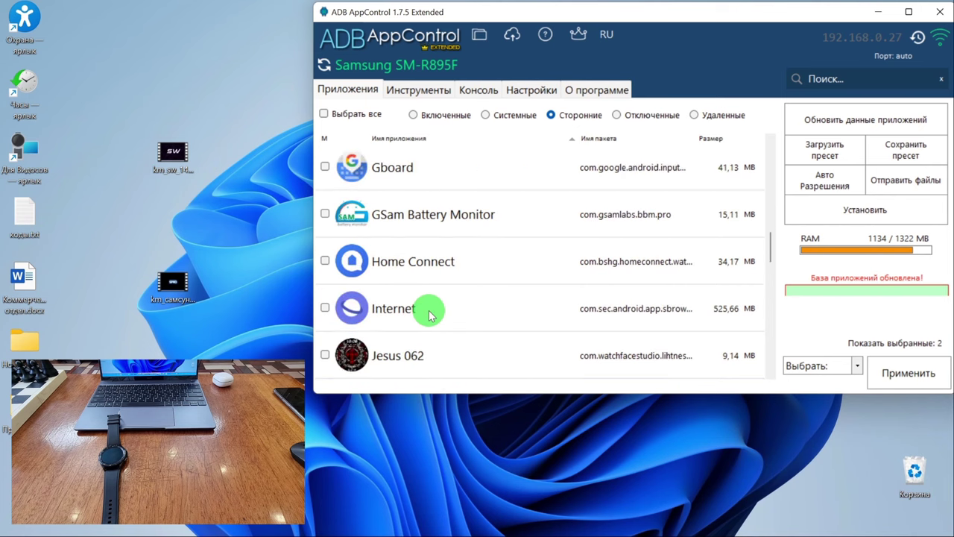
pyautogui.click(325, 214)
pyautogui.scroll(1, 408, 275)
pyautogui.scroll(1, 409, 274)
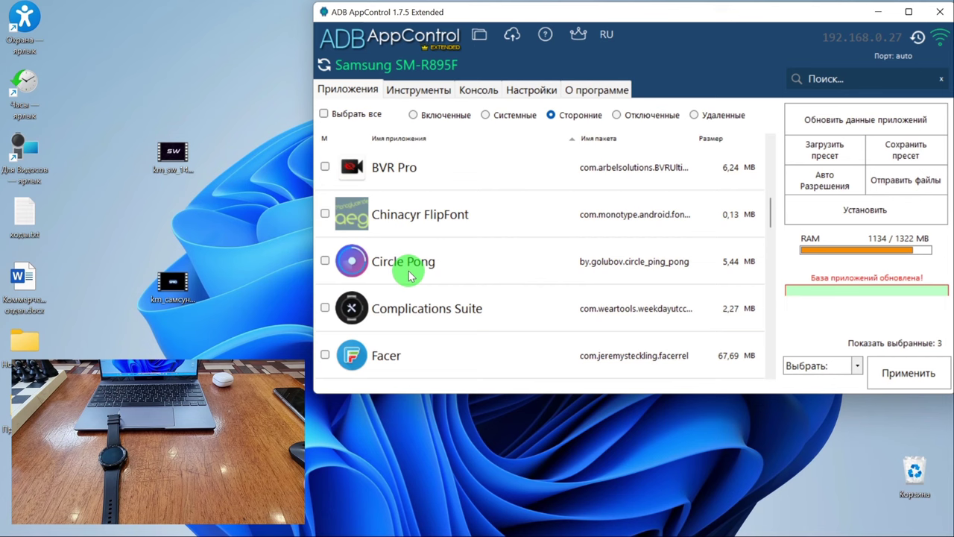
pyautogui.scroll(1, 409, 274)
pyautogui.scroll(1, 409, 274)
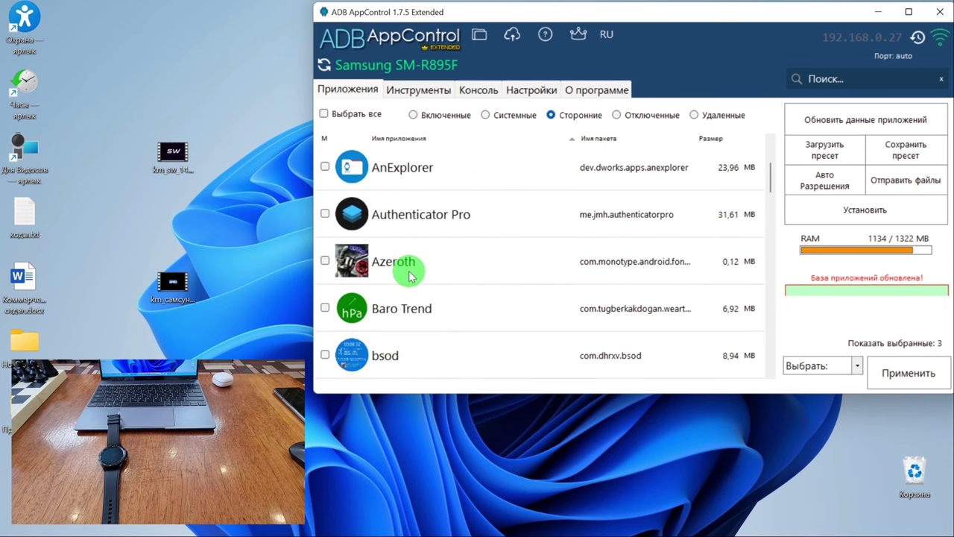
pyautogui.scroll(1, 409, 275)
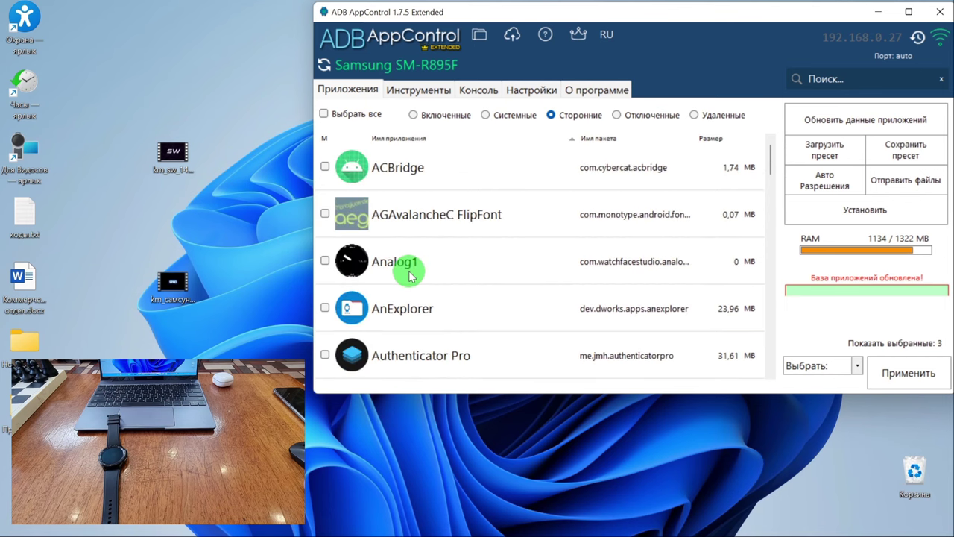
pyautogui.click(326, 260)
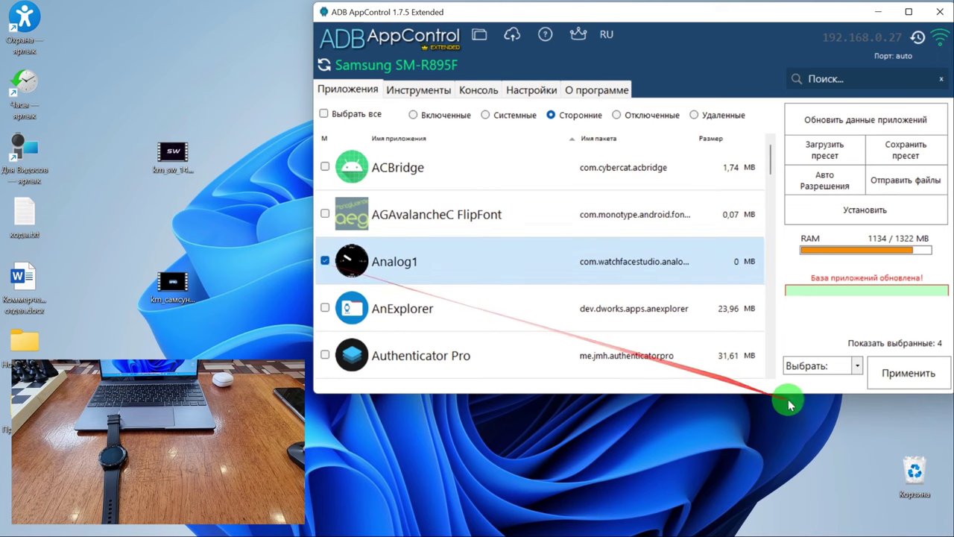
# Choose the Удалить batch action for the marked apps and turn off Удалить данные и кэш
pyautogui.click(856, 367)
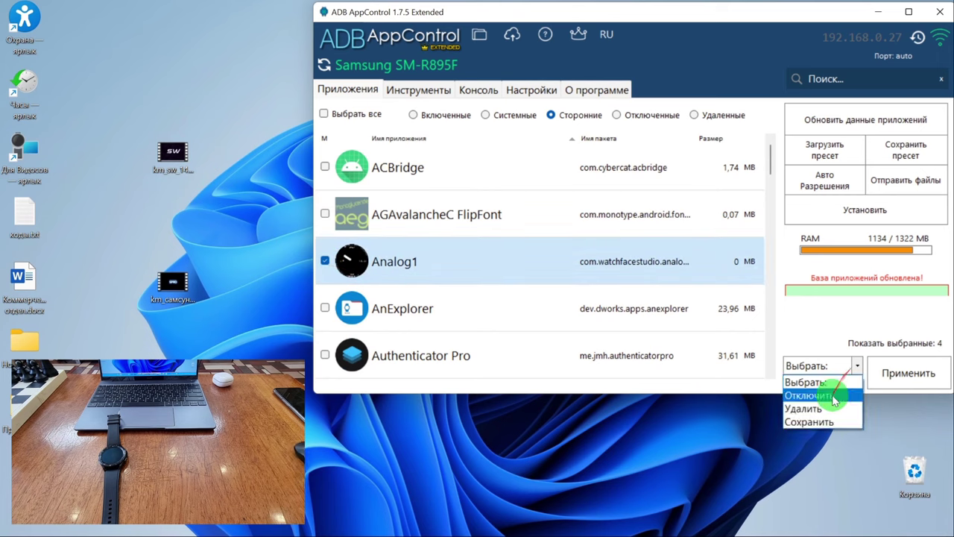
pyautogui.click(835, 409)
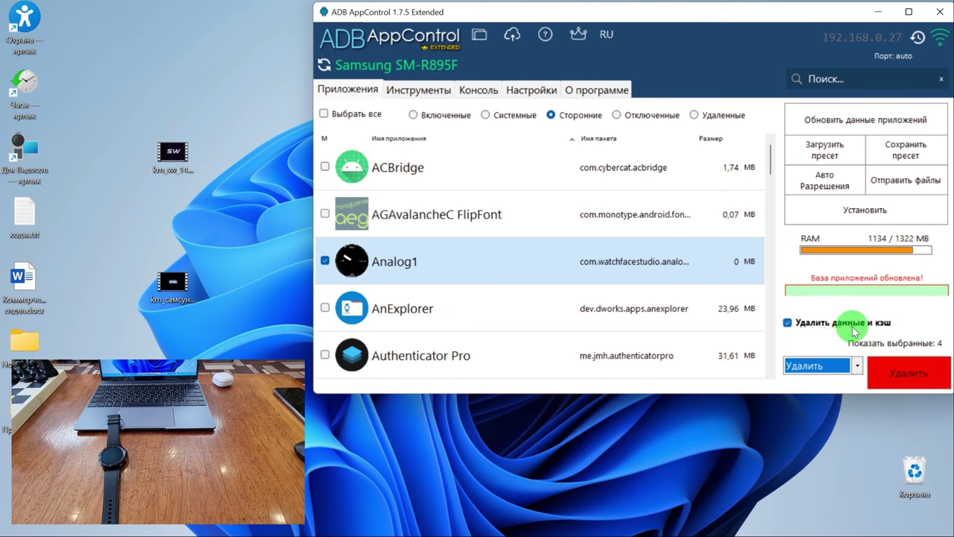
pyautogui.click(788, 326)
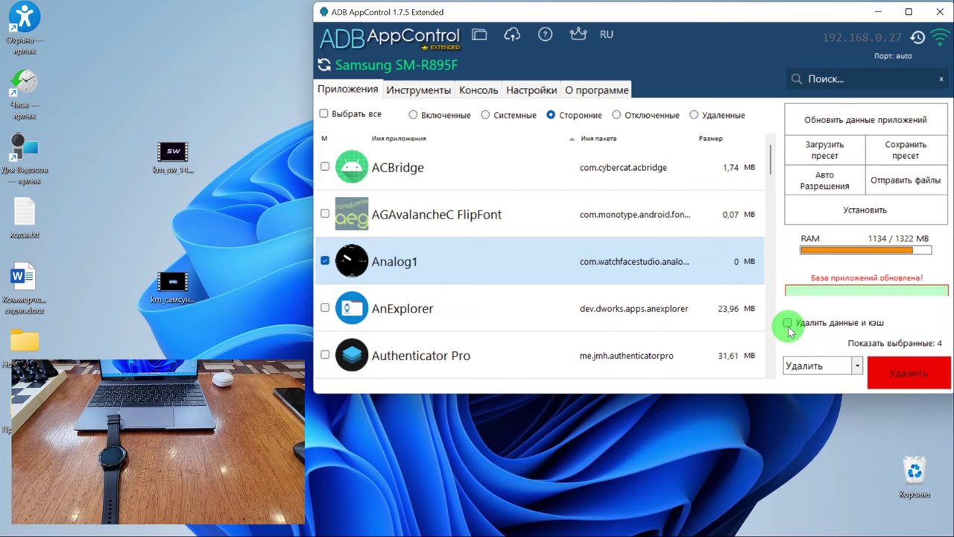
pyautogui.click(789, 326)
pyautogui.click(906, 377)
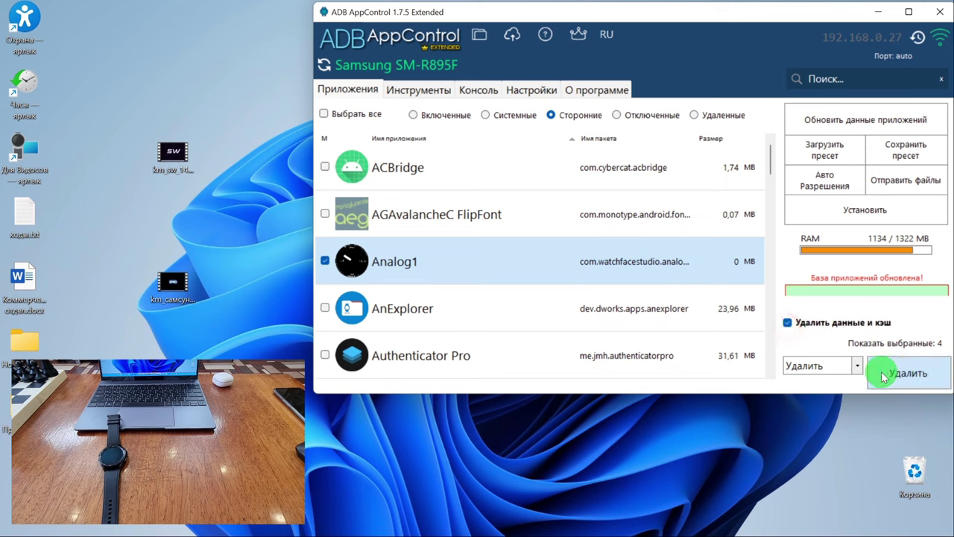
pyautogui.click(787, 323)
# Uninstall the marked apps from the watch without an APK backup and dismiss the completion message
pyautogui.click(916, 382)
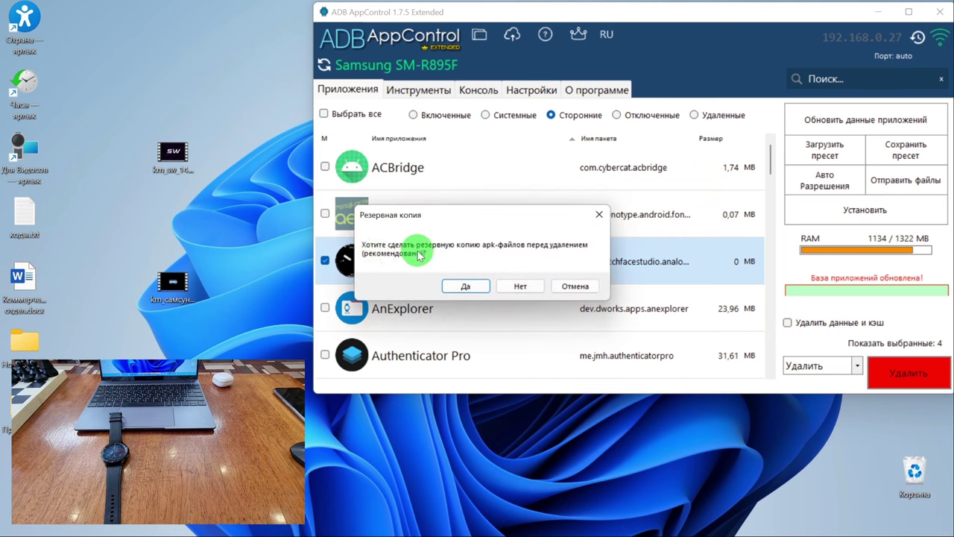
pyautogui.click(536, 286)
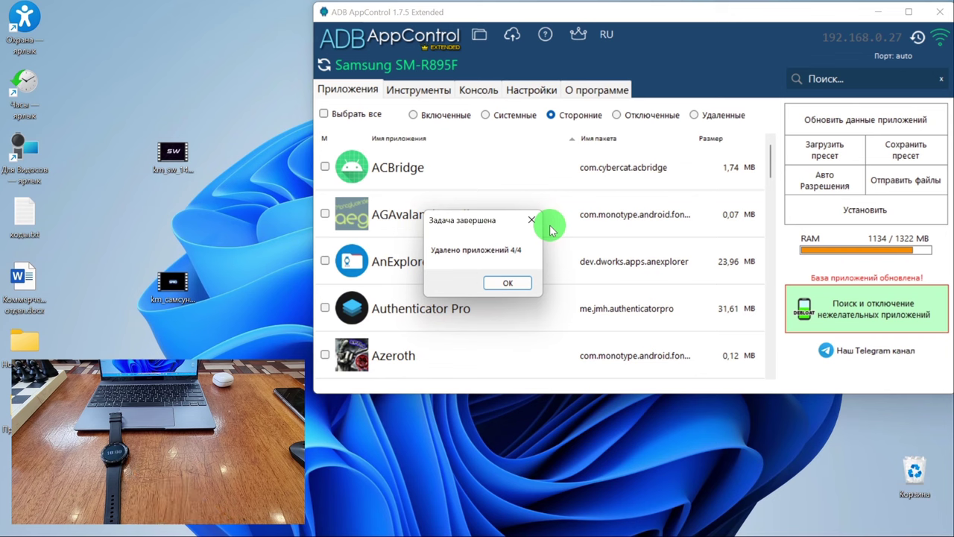
pyautogui.click(507, 284)
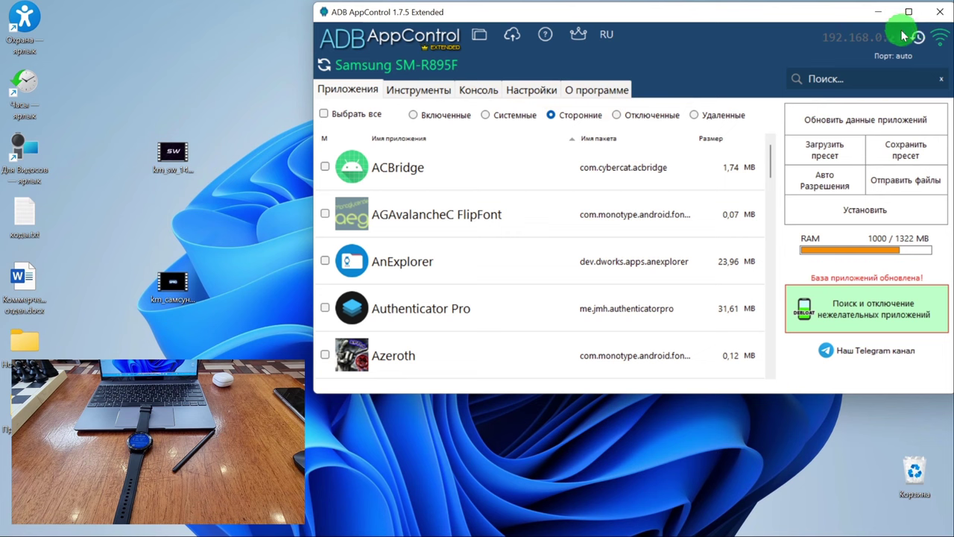
# Open batch installation and delete the demo folder and all demo app files from the Install folder
pyautogui.click(867, 215)
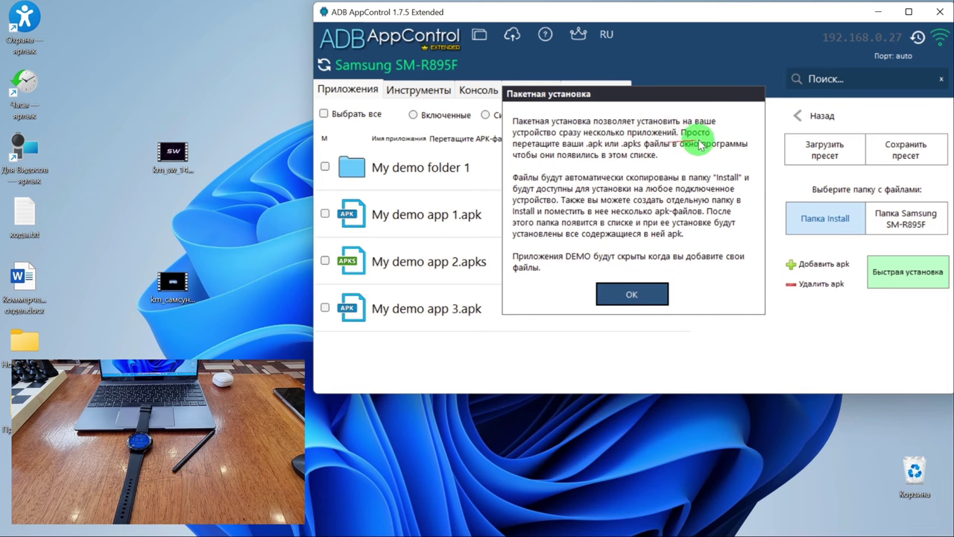
pyautogui.click(646, 292)
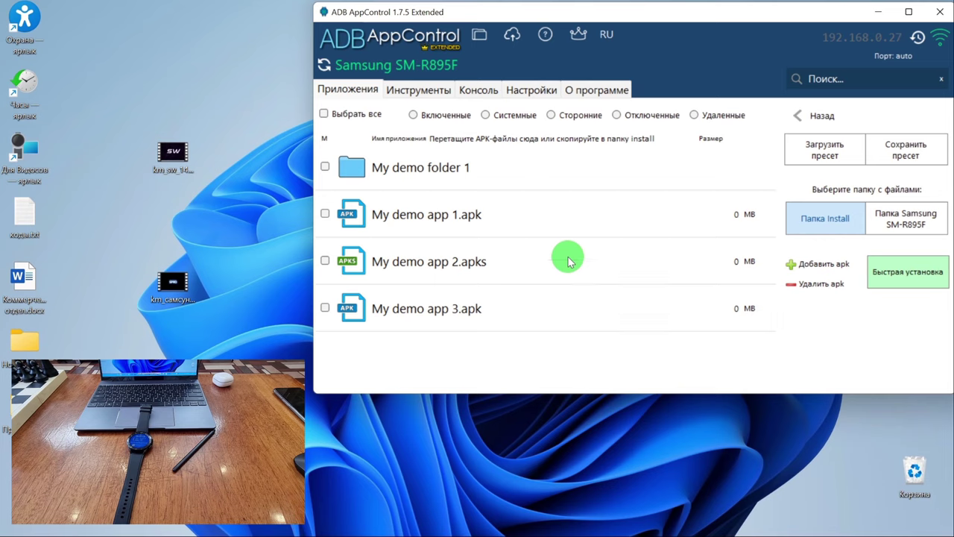
pyautogui.click(433, 167)
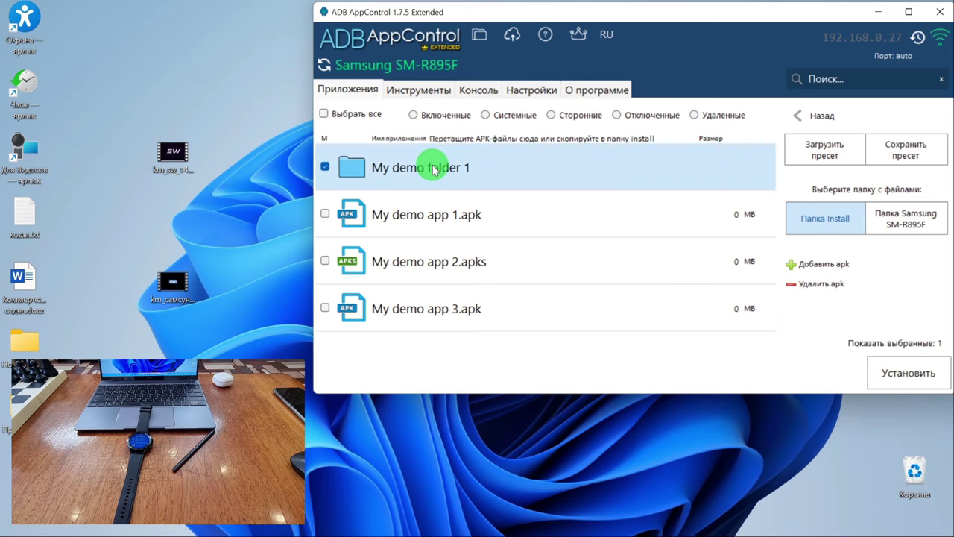
pyautogui.click(433, 167)
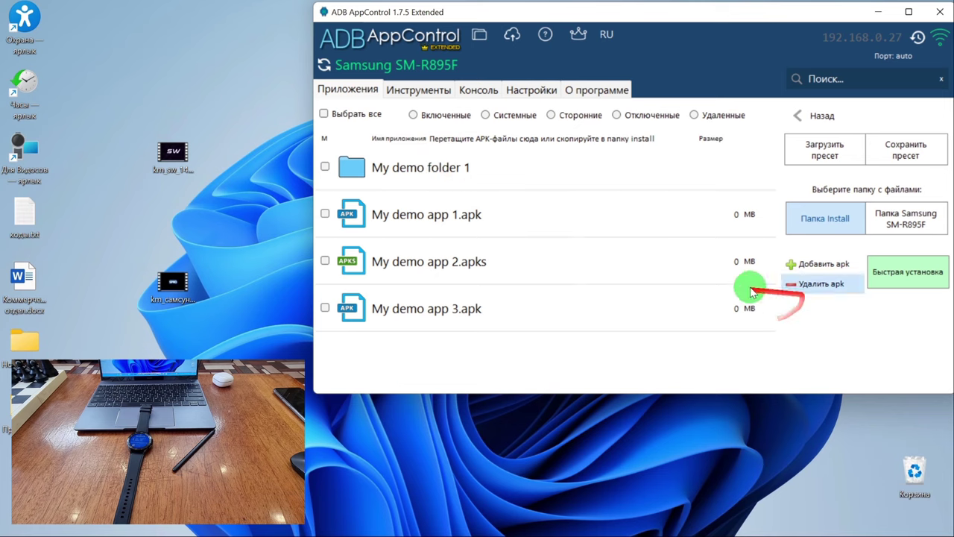
pyautogui.click(324, 114)
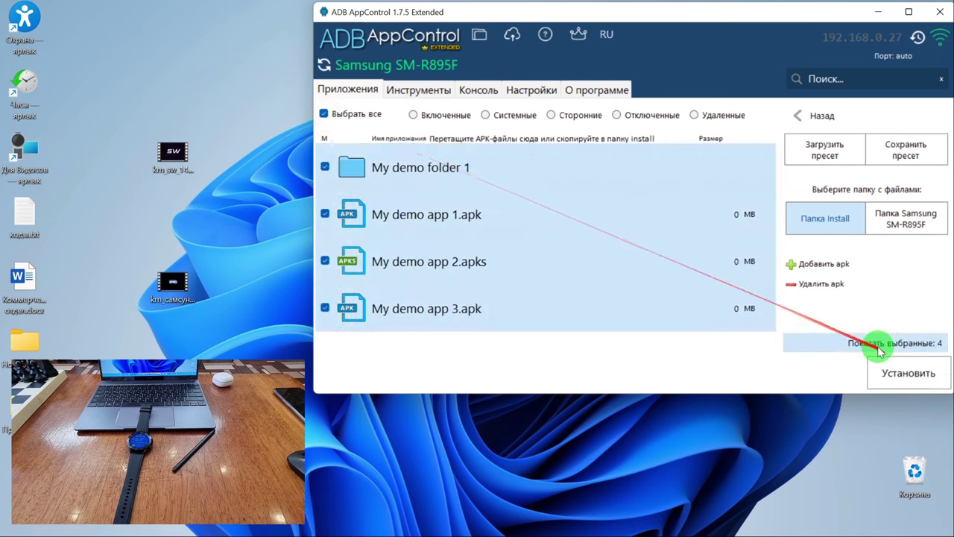
pyautogui.click(818, 287)
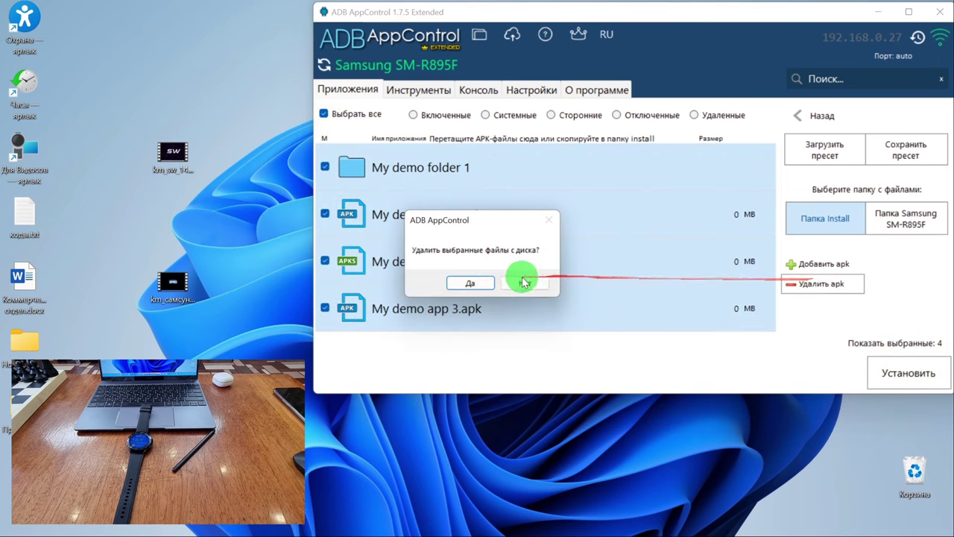
pyautogui.click(485, 280)
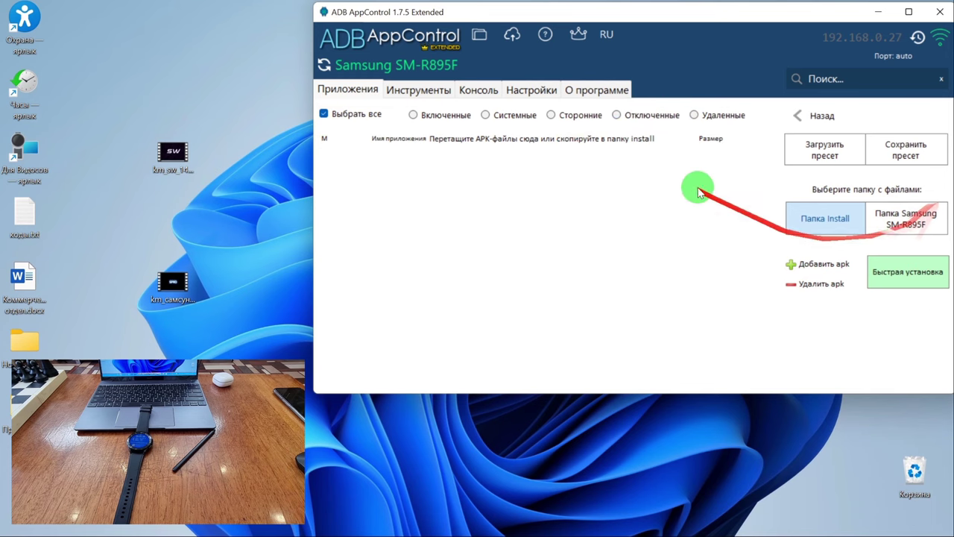
# Switch the install source to the Samsung SM-R895F folder and mark all of its saved app files
pyautogui.click(900, 221)
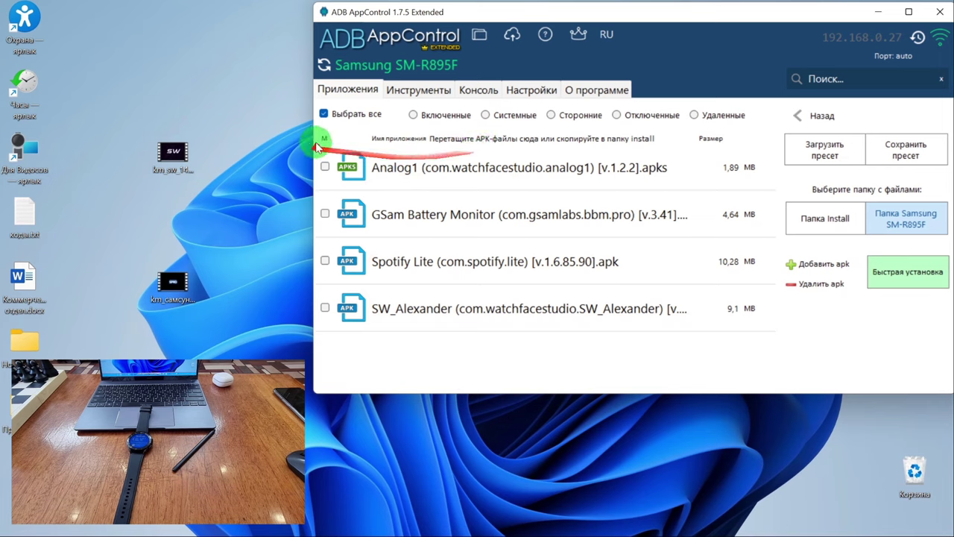
pyautogui.click(325, 114)
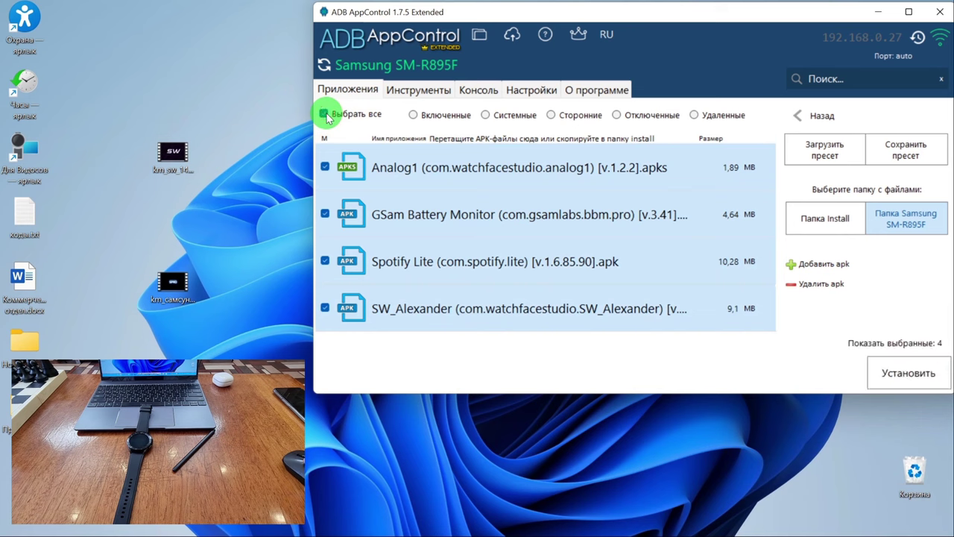
pyautogui.moveTo(672, 349)
pyautogui.mouseDown()
pyautogui.moveTo(624, 345)
pyautogui.moveTo(403, 205)
pyautogui.mouseUp()
pyautogui.moveTo(768, 321); pyautogui.dragTo(545, 97)
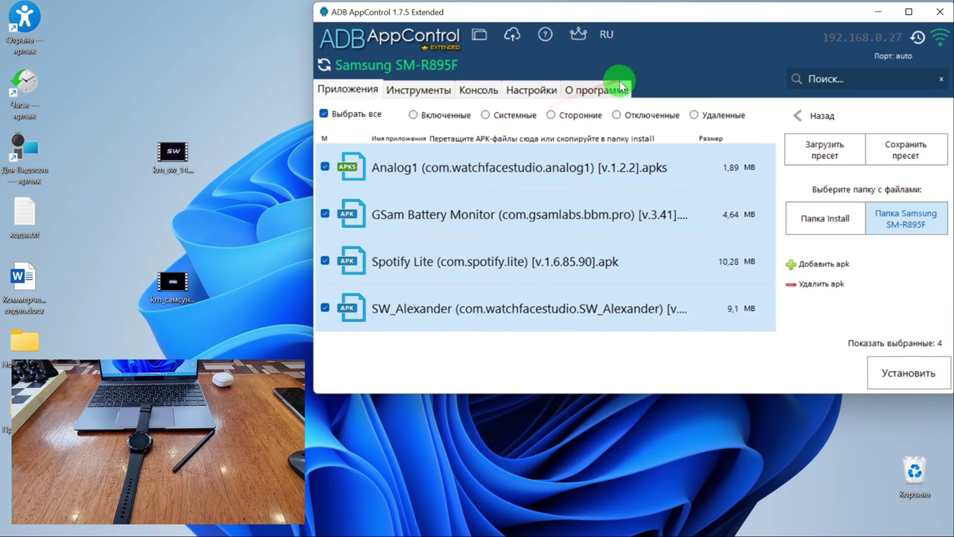
pyautogui.moveTo(749, 116)
pyautogui.mouseDown()
pyautogui.moveTo(603, 227)
pyautogui.moveTo(522, 380)
pyautogui.moveTo(565, 170)
pyautogui.mouseUp()
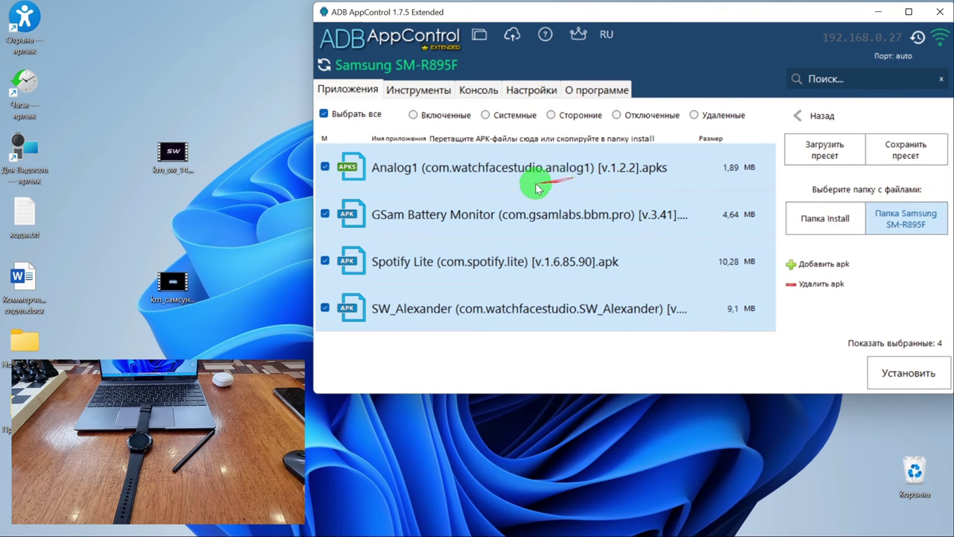
pyautogui.moveTo(575, 183)
pyautogui.mouseDown()
pyautogui.moveTo(506, 168)
pyautogui.moveTo(437, 311)
pyautogui.mouseUp()
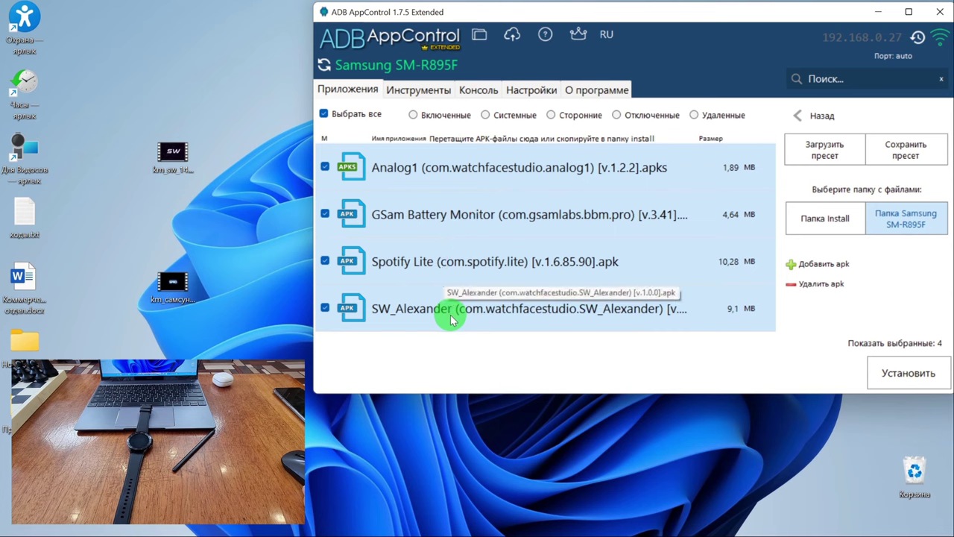
pyautogui.moveTo(504, 315)
pyautogui.mouseDown()
pyautogui.moveTo(500, 241)
pyautogui.moveTo(943, 396)
pyautogui.mouseUp()
# Install all the marked app files on the watch and dismiss the completion message
pyautogui.click(909, 375)
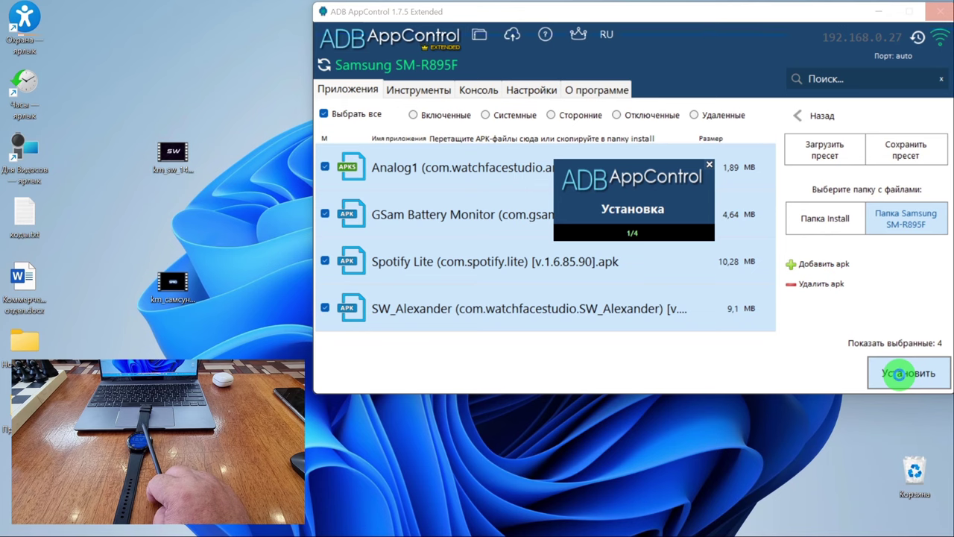
pyautogui.click(900, 375)
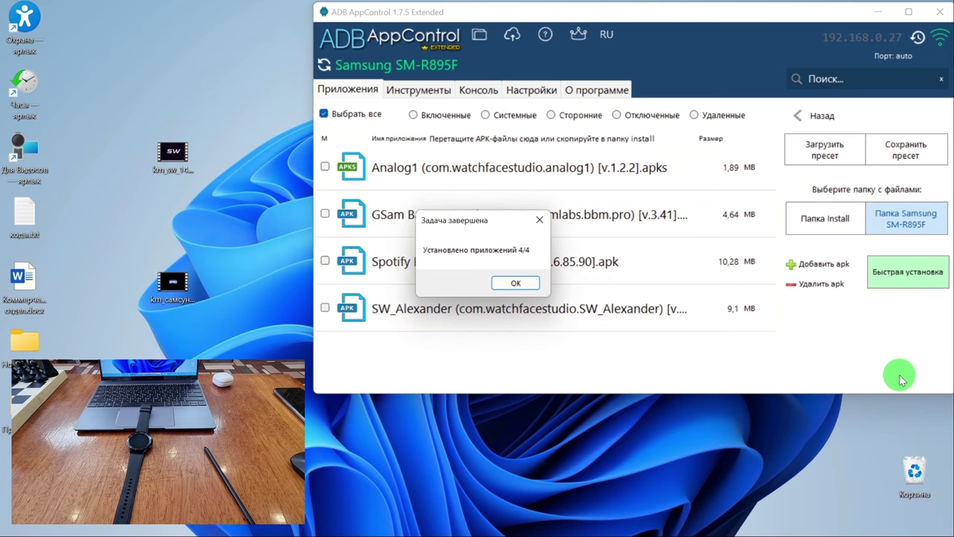
pyautogui.click(525, 287)
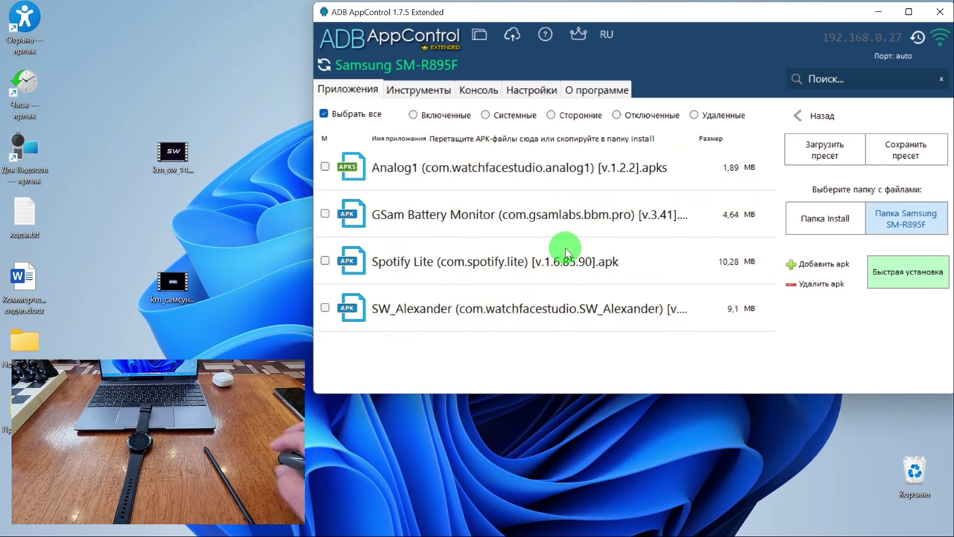